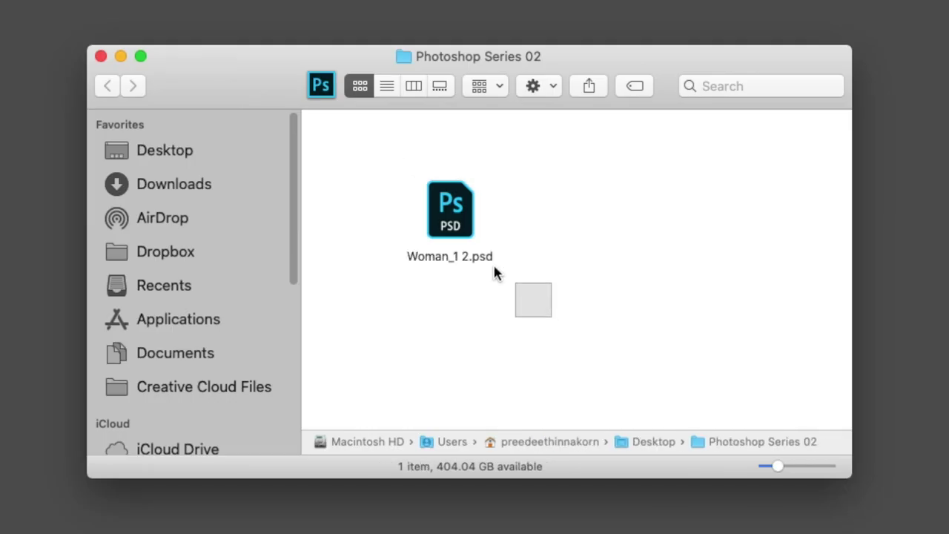
- Select Woman_1 2.psd in the Photoshop Series 02 Finder window
{"action": "left_click_drag", "start_coordinate": [496, 272], "coordinate": [491, 273]}
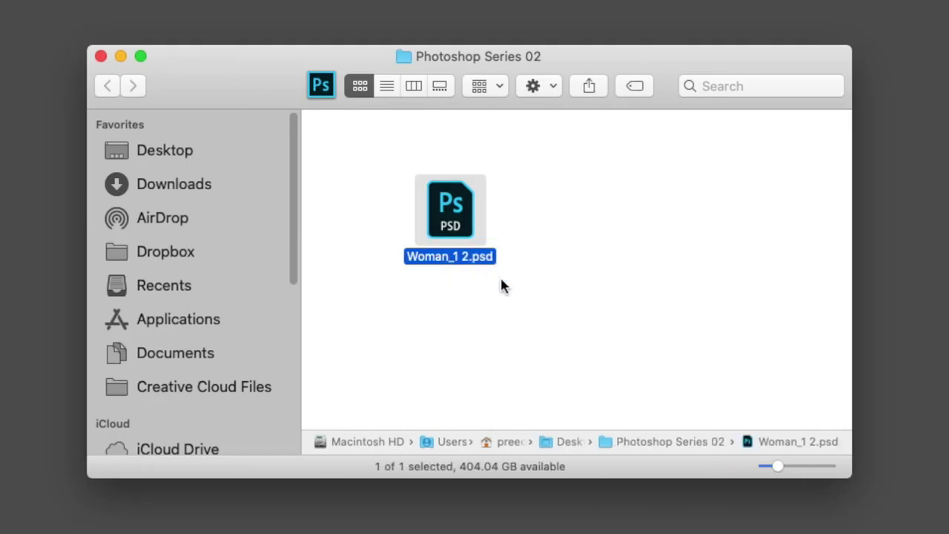
- Double-click Woman_1 2.psd to launch it in Photoshop CC
{"action": "mouse_move", "coordinate": [521, 316]}
{"action": "left_mouse_down"}
{"action": "mouse_move", "coordinate": [426, 222]}
{"action": "mouse_move", "coordinate": [486, 195]}
{"action": "left_mouse_up"}
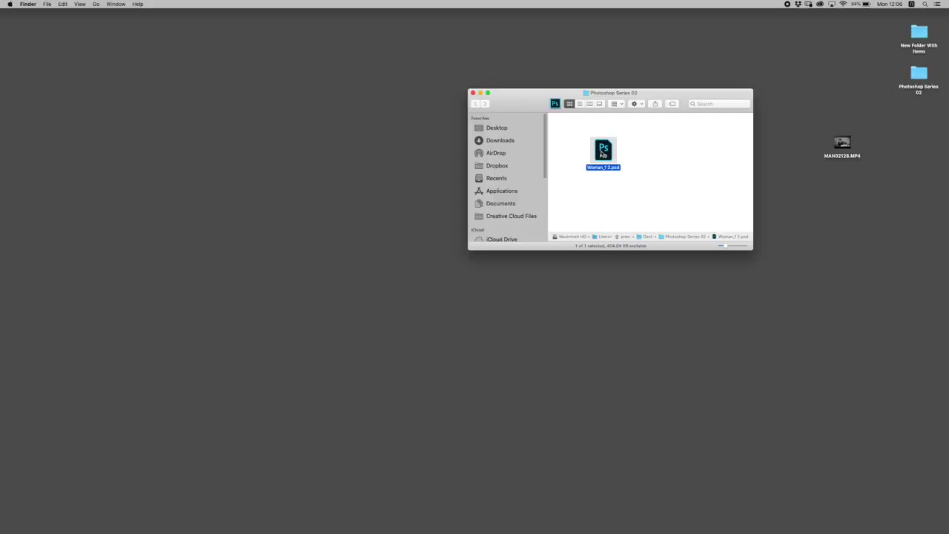
{"action": "double_click", "coordinate": [455, 210]}
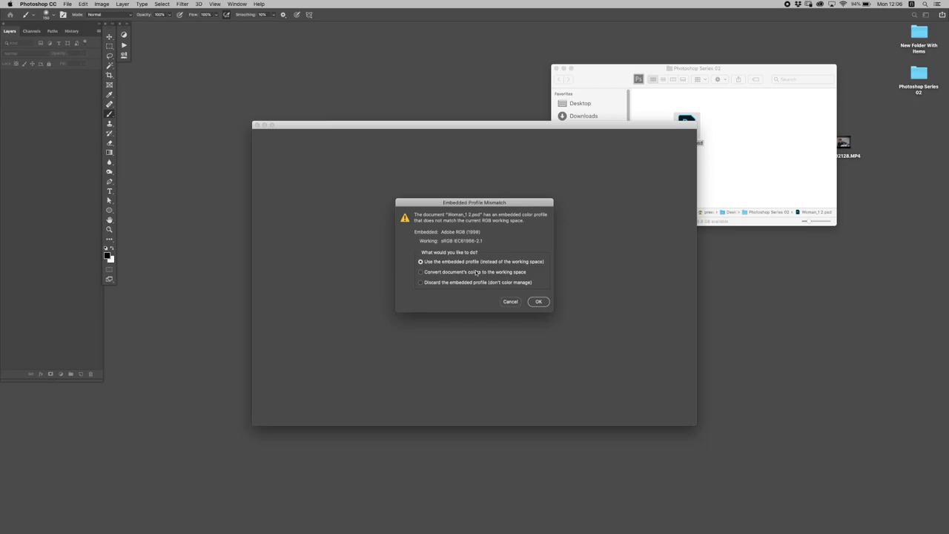
- Keep the embedded Adobe RGB (1998) profile and open the document
{"action": "left_click", "coordinate": [539, 301]}
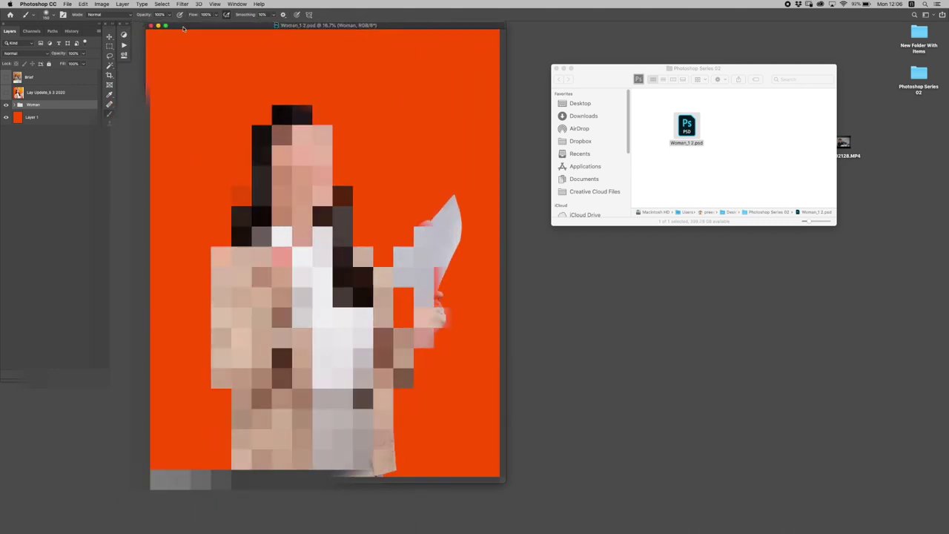
- Bring up the Save As dialog for Woman_1 2.psd
{"action": "key", "text": "super+shift+s"}
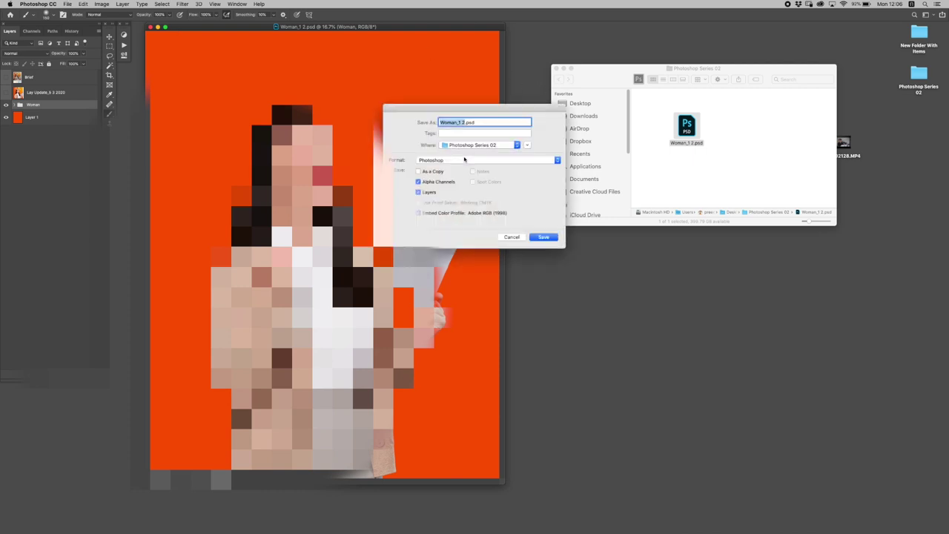
{"action": "key", "text": "Escape"}
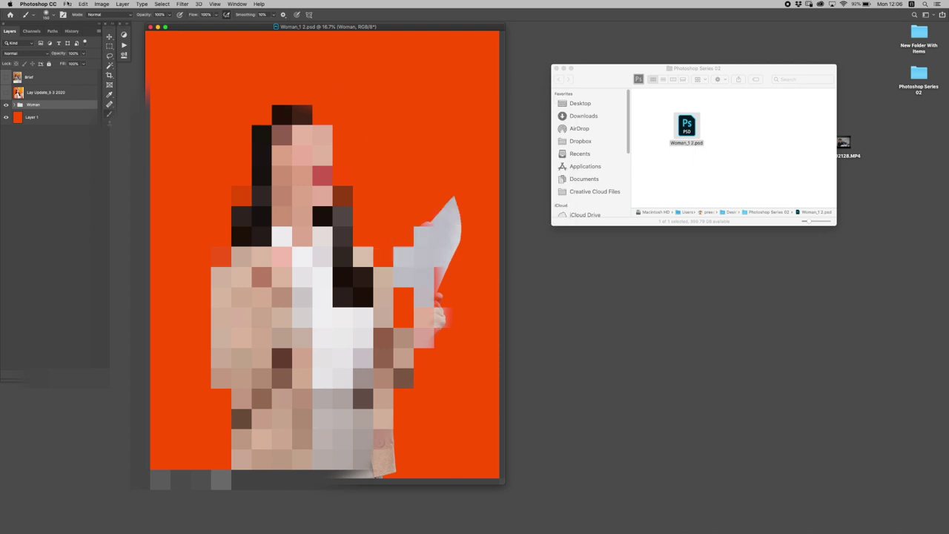
{"action": "left_click", "coordinate": [68, 3]}
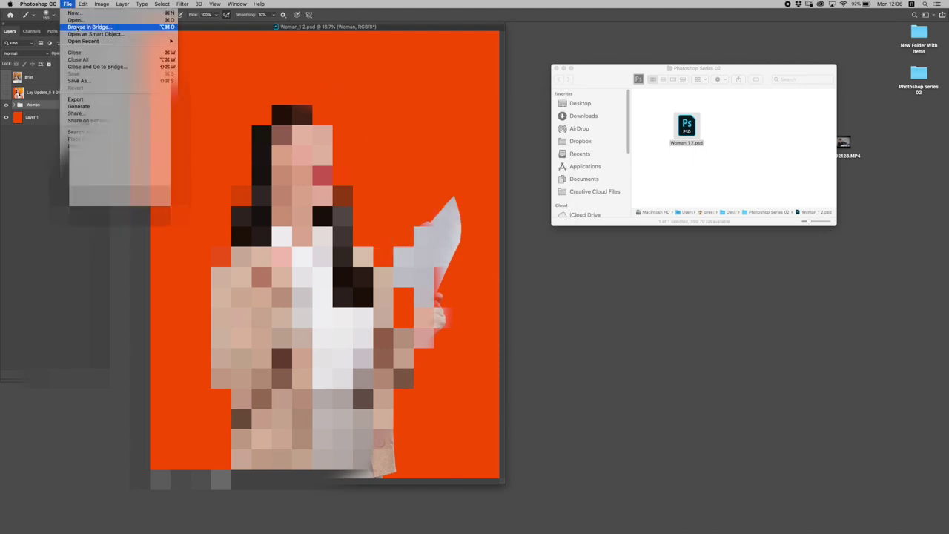
{"action": "left_click", "coordinate": [90, 82]}
{"action": "key", "text": "super+shift+s"}
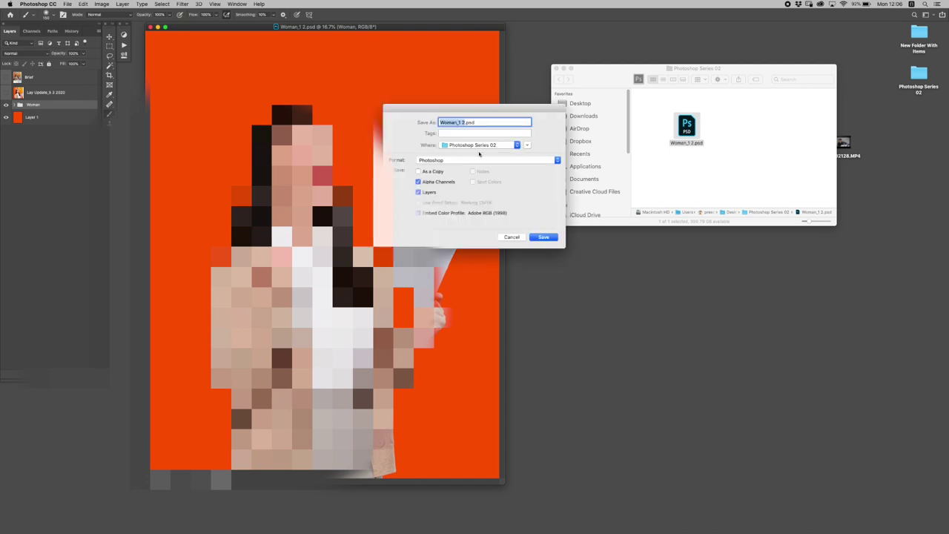
- Choose JPEG format and the Desktop location, then save at maximum quality 12
{"action": "left_click", "coordinate": [468, 161]}
{"action": "left_click", "coordinate": [469, 209]}
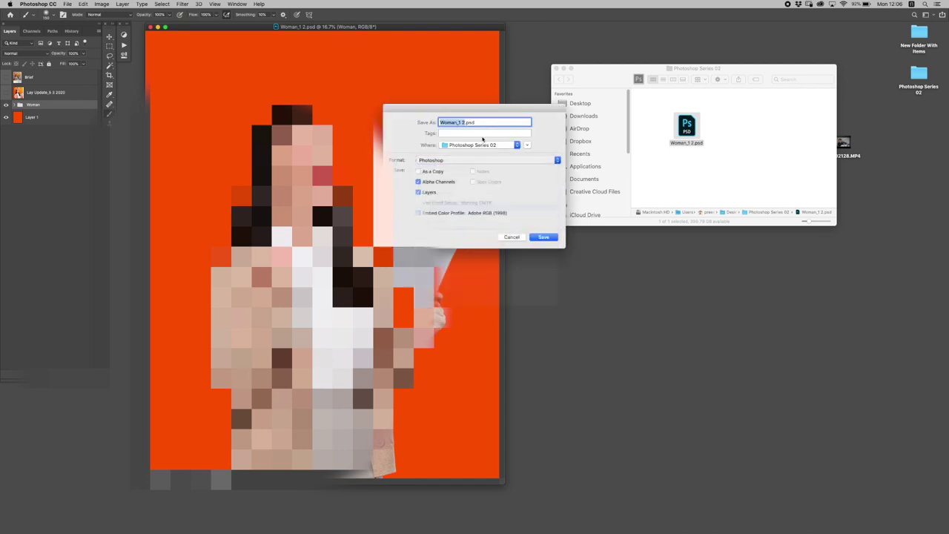
{"action": "left_click", "coordinate": [484, 147]}
{"action": "left_click", "coordinate": [459, 194]}
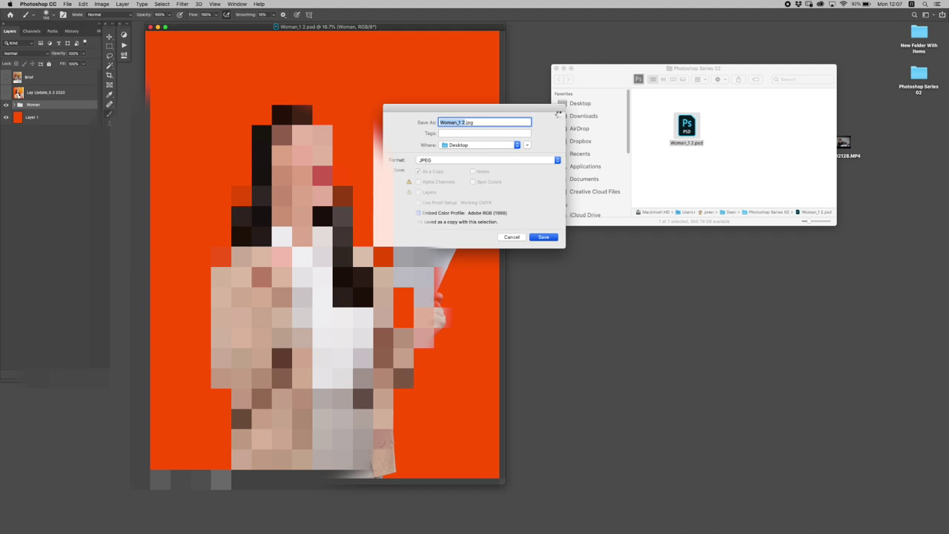
{"action": "key", "text": "Return"}
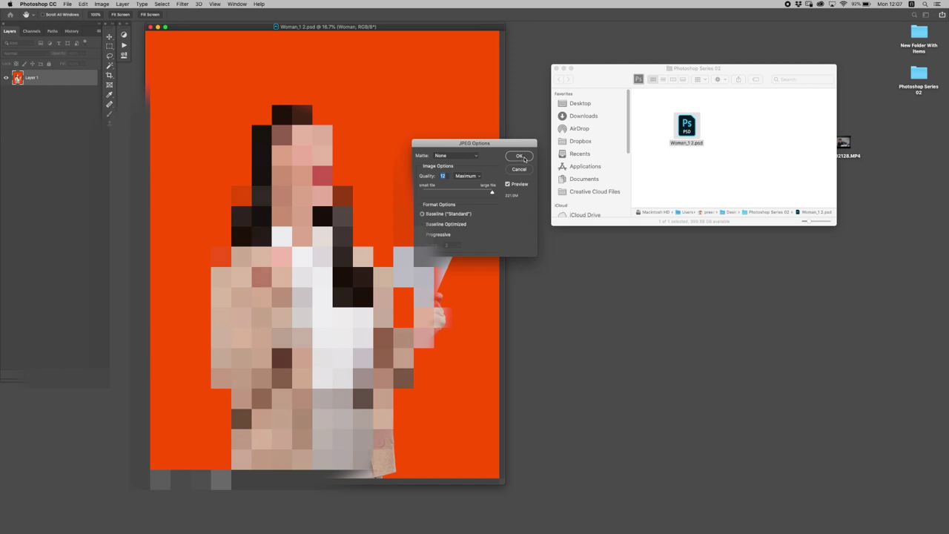
{"action": "left_click", "coordinate": [521, 157]}
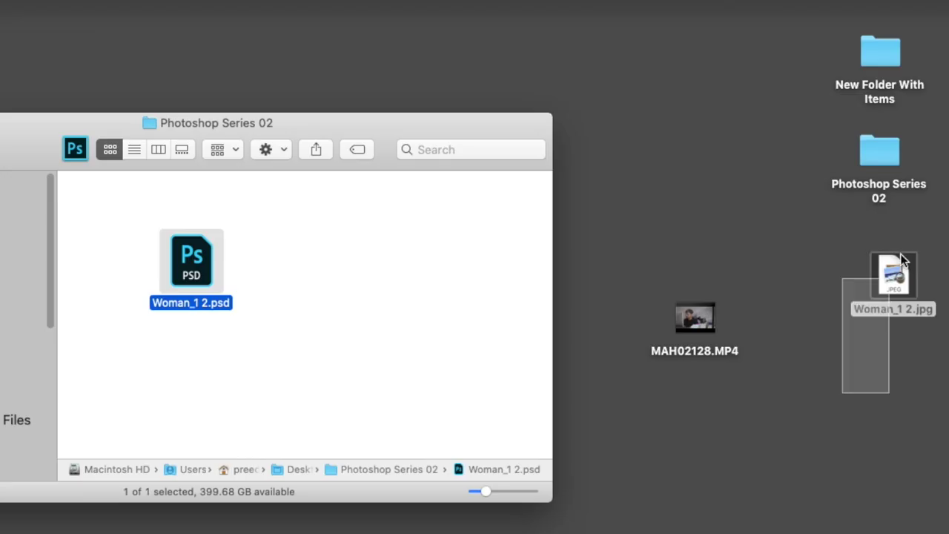
- Select Woman_1 2.jpg on the desktop and show its Get Info window to read its size
{"action": "left_click_drag", "start_coordinate": [839, 350], "coordinate": [906, 249]}
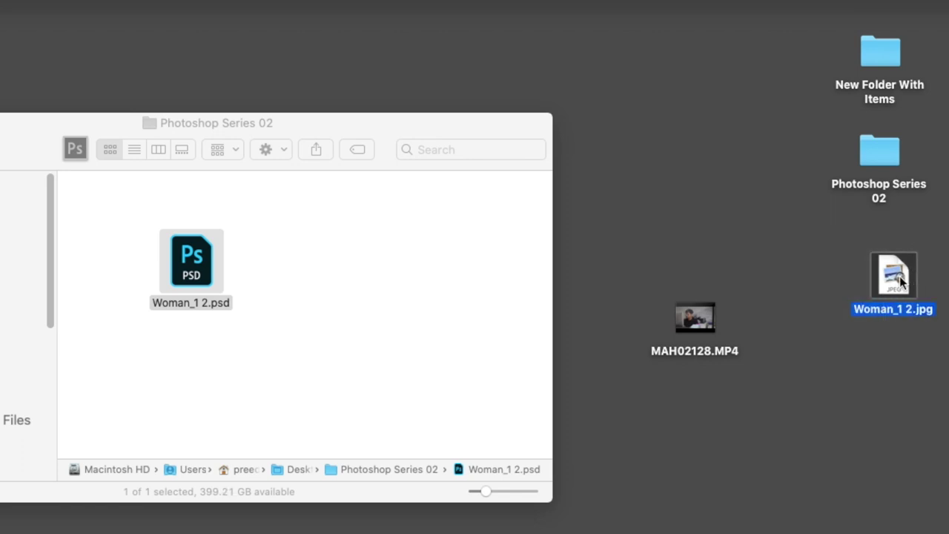
{"action": "left_click_drag", "start_coordinate": [915, 298], "coordinate": [901, 291]}
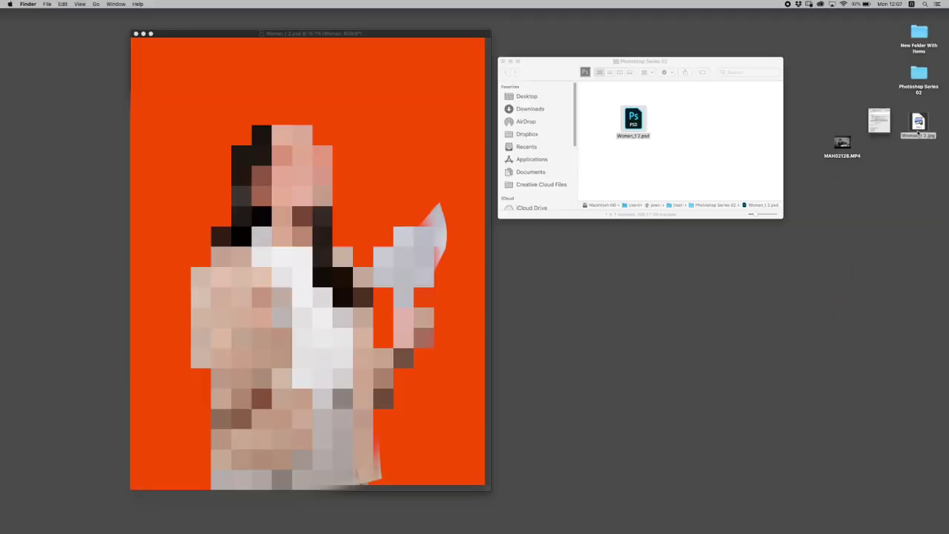
{"action": "key", "text": "super+i"}
{"action": "mouse_move", "coordinate": [98, 14]}
{"action": "left_mouse_down"}
{"action": "mouse_move", "coordinate": [686, 153]}
{"action": "mouse_move", "coordinate": [583, 167]}
{"action": "mouse_move", "coordinate": [573, 181]}
{"action": "left_mouse_up"}
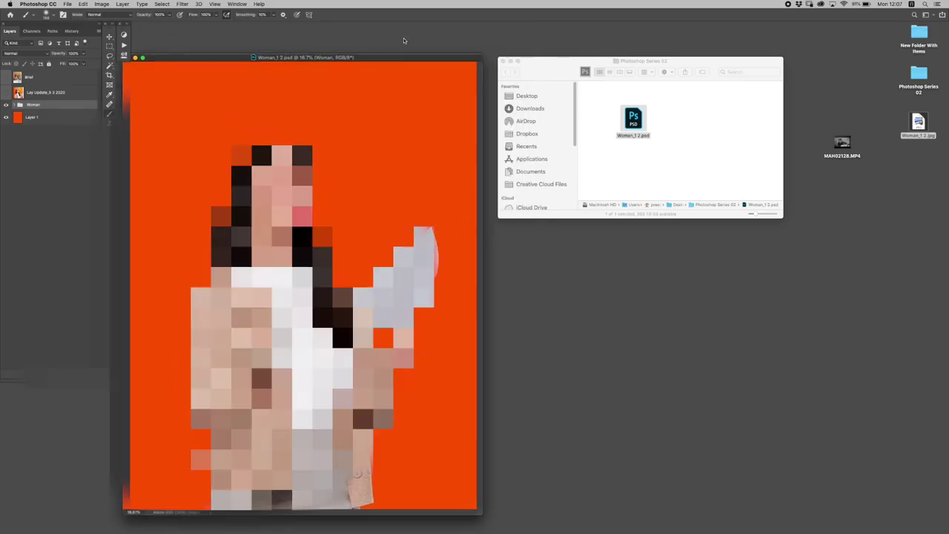
- Read the pixel dimensions in Image Size, cancel, then bring up the New Document dialog
{"action": "left_click_drag", "start_coordinate": [404, 51], "coordinate": [406, 34]}
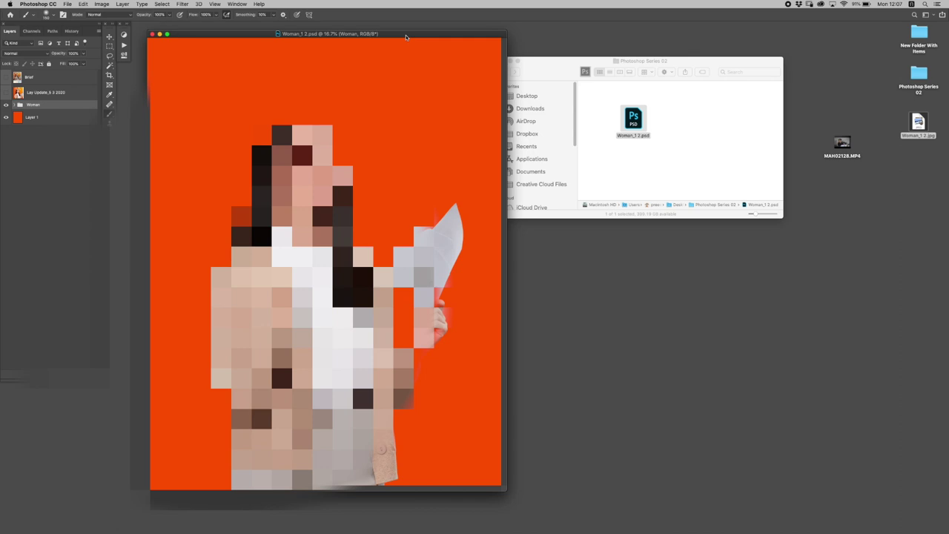
{"action": "left_click", "coordinate": [101, 4]}
{"action": "left_click", "coordinate": [123, 61]}
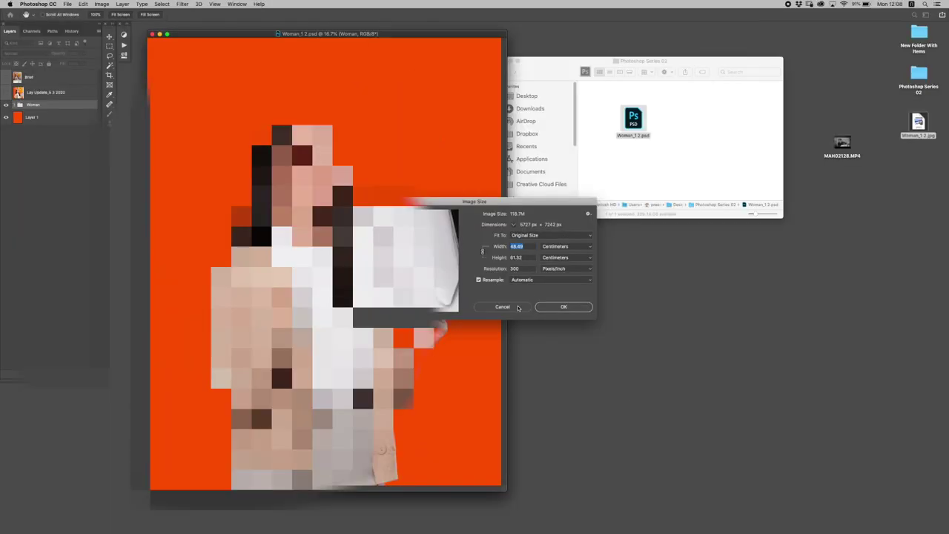
{"action": "left_click", "coordinate": [518, 307]}
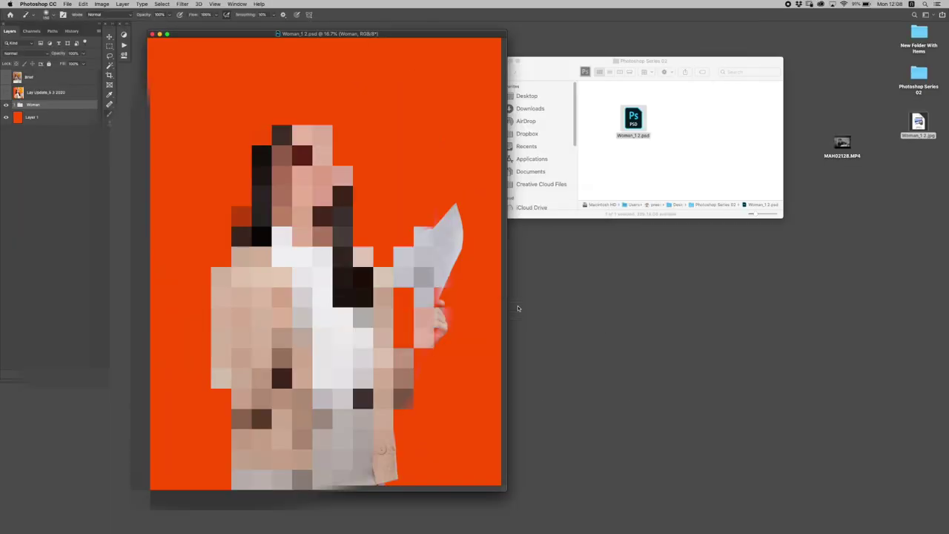
{"action": "key", "text": "ctrl+n"}
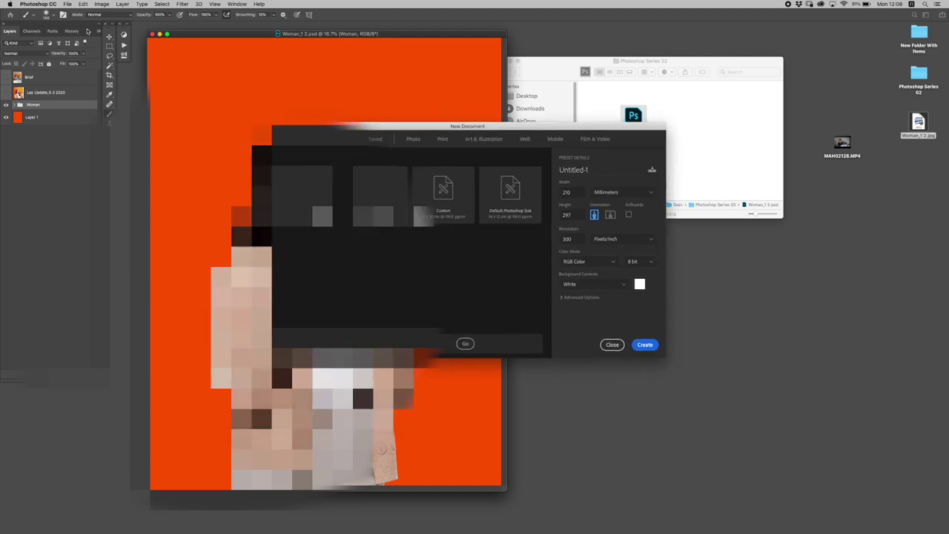
- Recheck the image size with Ctrl+Alt+I, then reopen the New Document dialog
{"action": "left_click", "coordinate": [68, 4]}
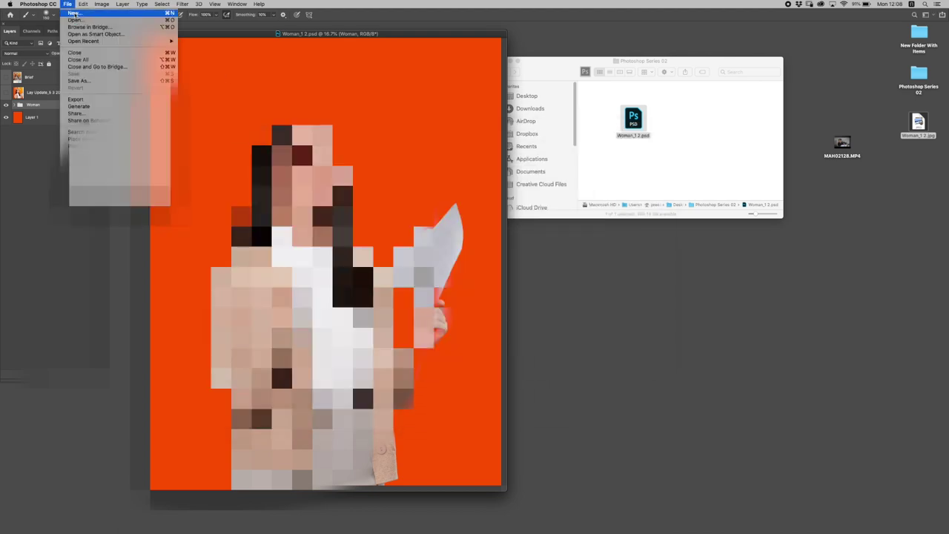
{"action": "left_click", "coordinate": [75, 14]}
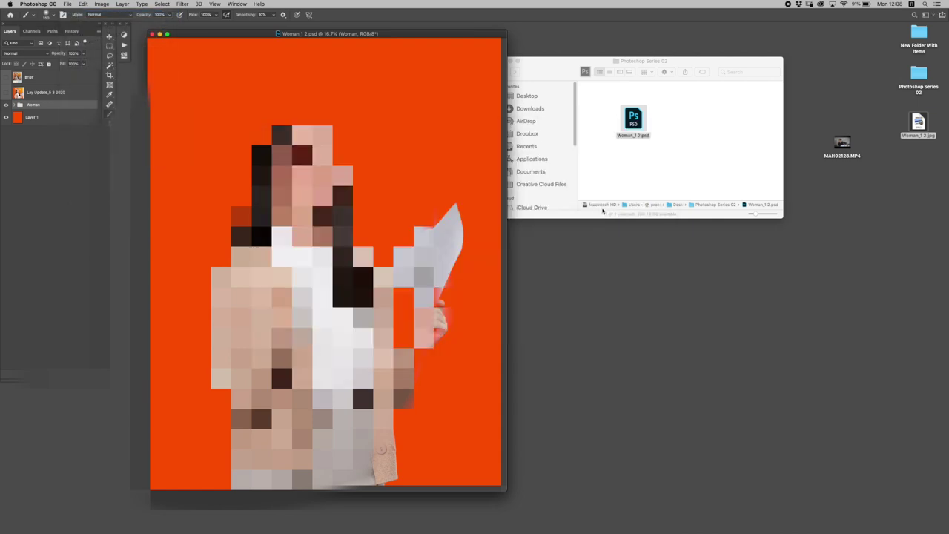
{"action": "key", "text": "ctrl+alt+i"}
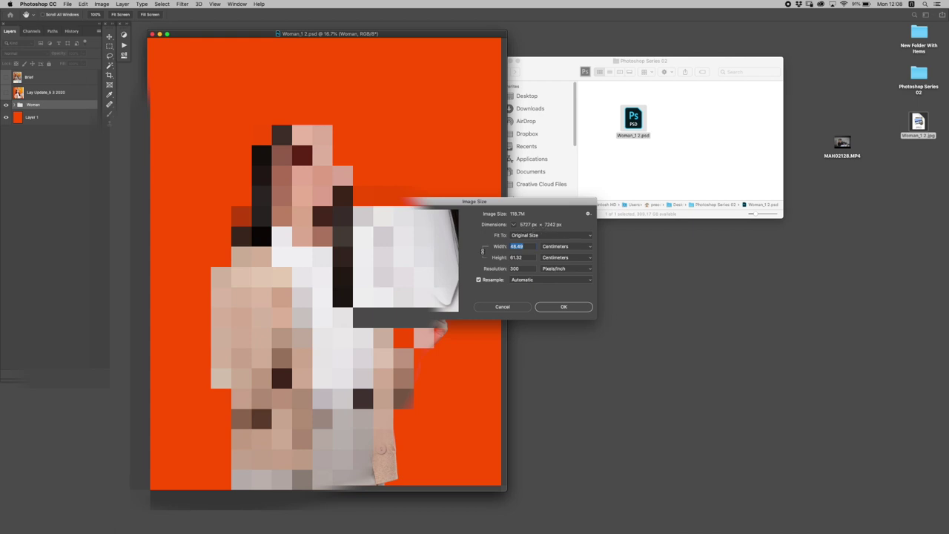
{"action": "key", "text": "Escape"}
{"action": "key", "text": "ctrl+n"}
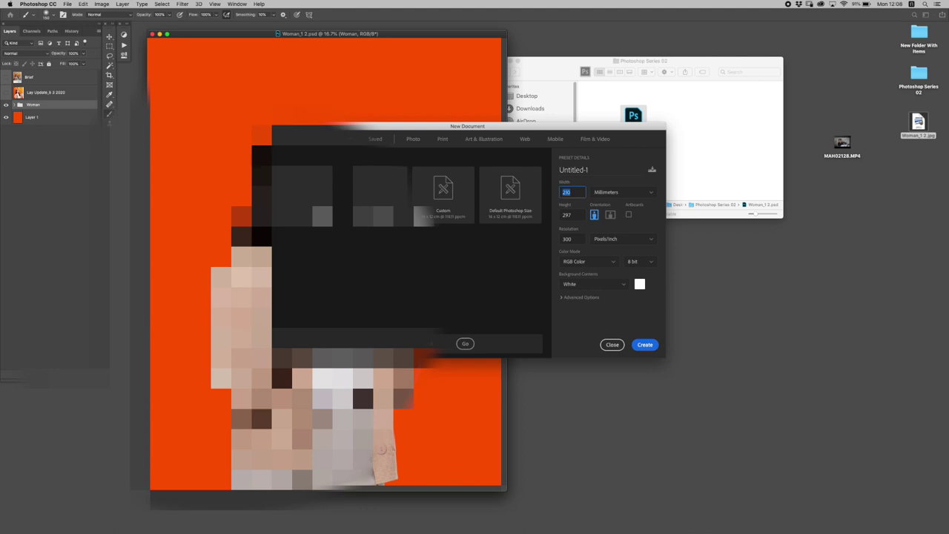
- Switch size units to pixels and enter width 5727 and height 7242
{"action": "left_click", "coordinate": [623, 192]}
{"action": "left_click", "coordinate": [608, 192]}
{"action": "key", "text": "BackSpace"}
{"action": "key", "text": "BackSpace"}
{"action": "key", "text": "BackSpace"}
{"action": "key", "text": "BackSpace"}
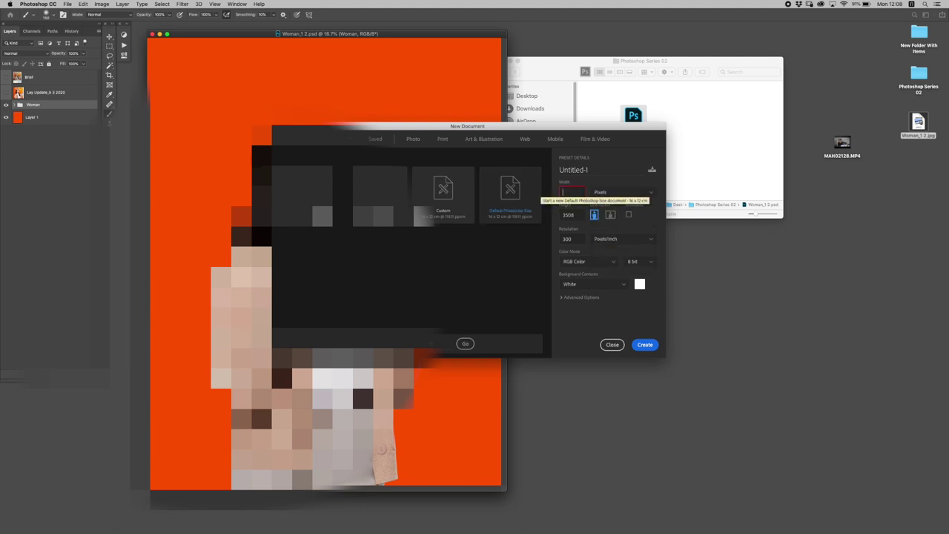
{"action": "type", "text": "1"}
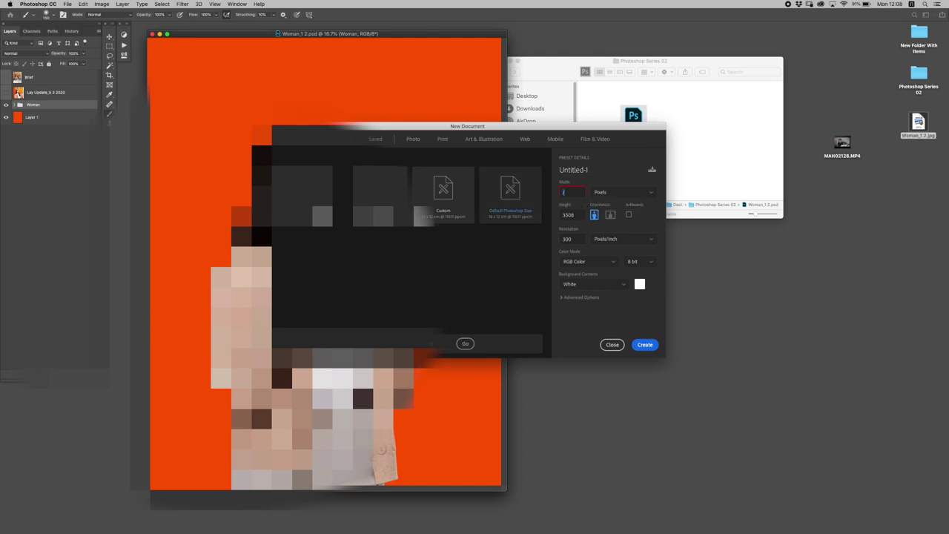
{"action": "type", "text": "527"}
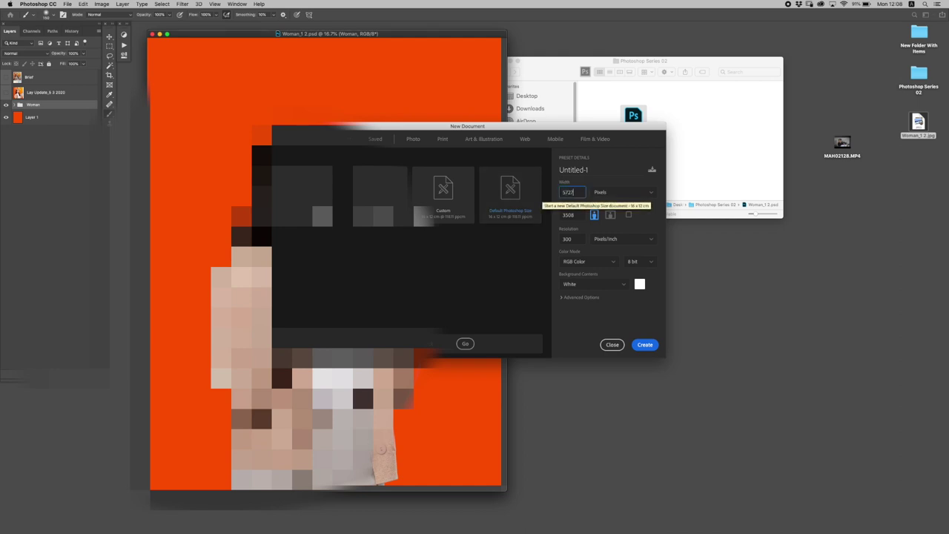
{"action": "key", "text": "Tab"}
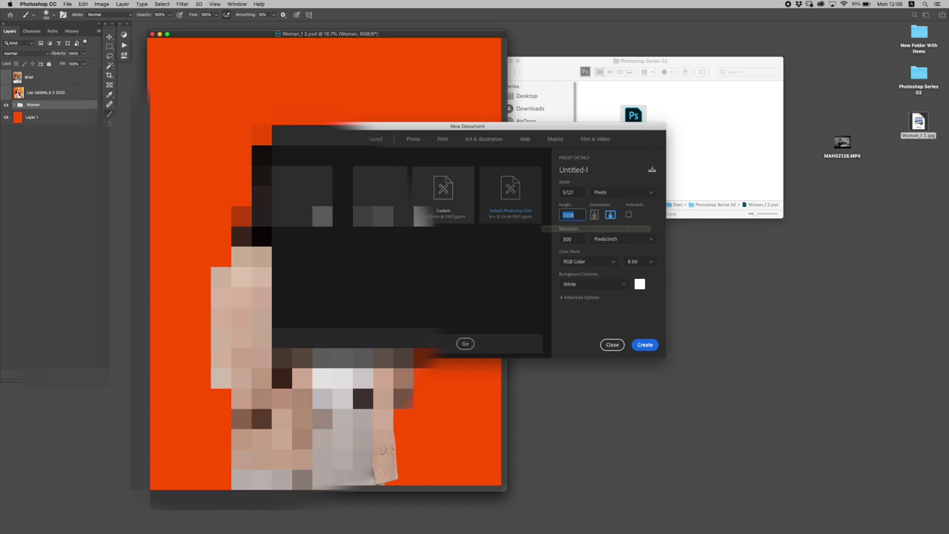
{"action": "type", "text": "7242"}
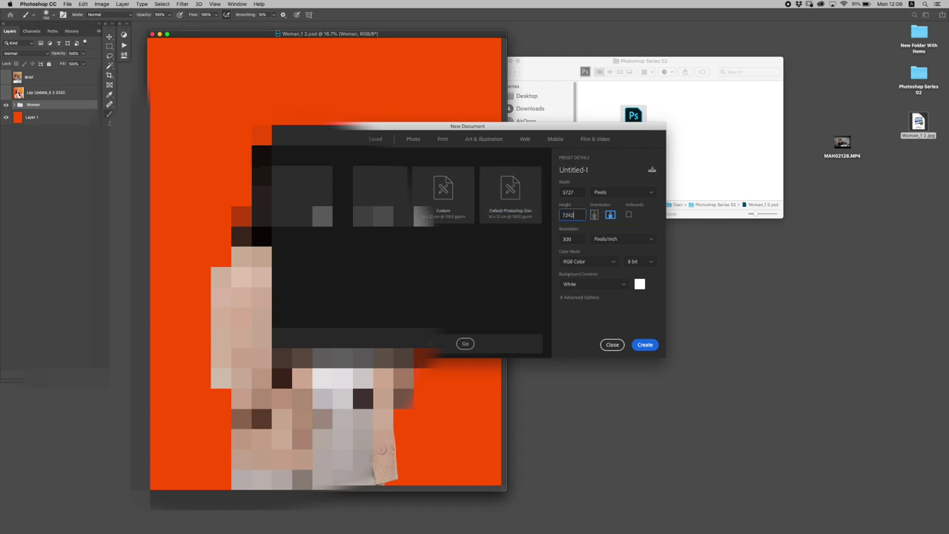
{"action": "key", "text": "Tab"}
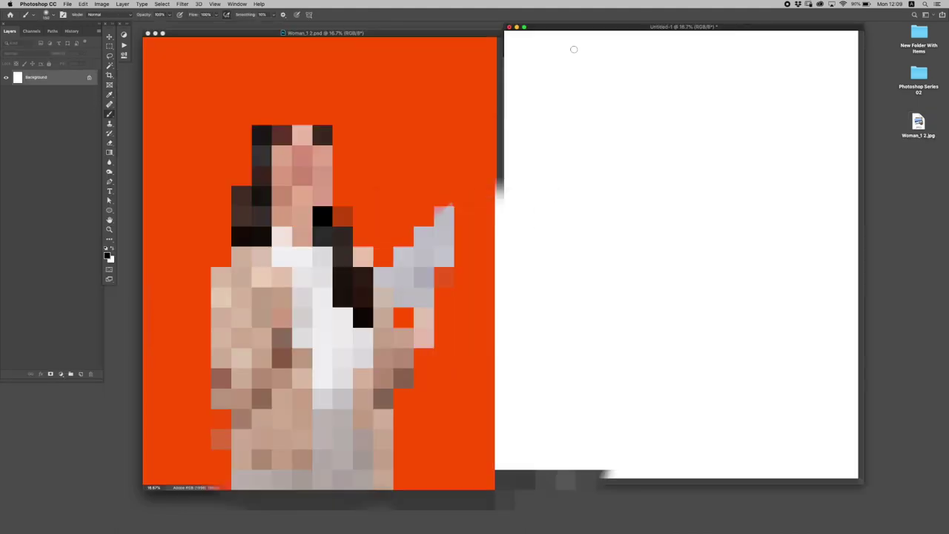
- Select the Brief through Layer 1 layers in Woman_1 2.psd and drag them onto Untitled-1
{"action": "left_click_drag", "start_coordinate": [542, 33], "coordinate": [550, 37]}
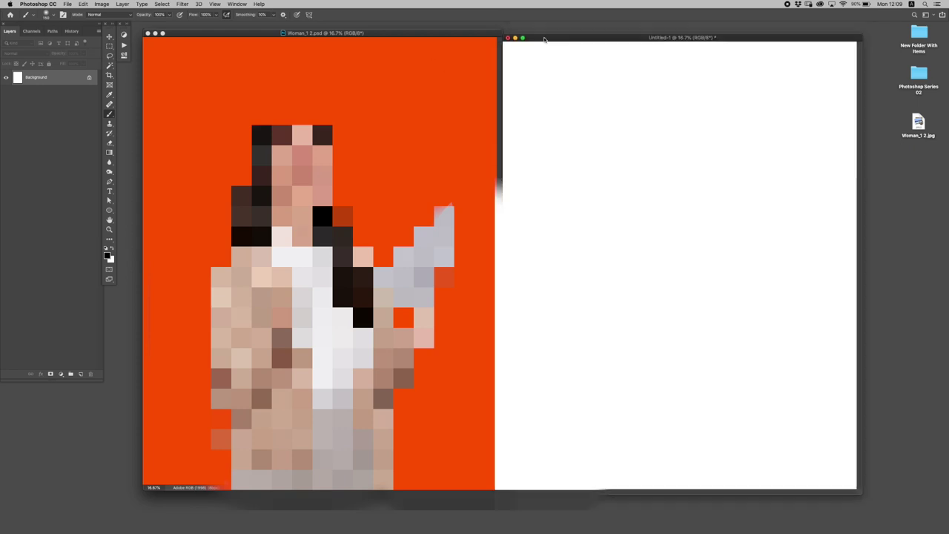
{"action": "left_click_drag", "start_coordinate": [551, 37], "coordinate": [547, 35]}
{"action": "left_click", "coordinate": [416, 37]}
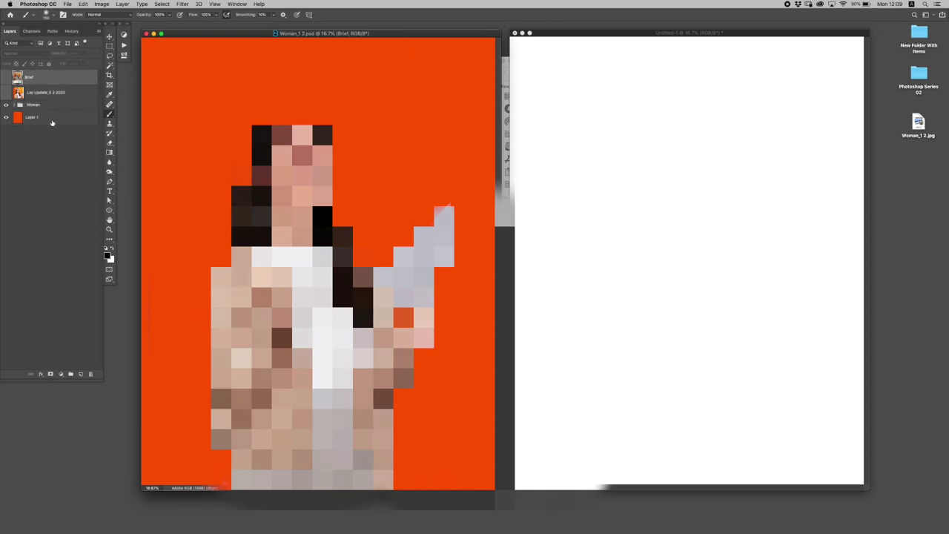
{"action": "left_click", "coordinate": [51, 80]}
{"action": "left_click", "coordinate": [63, 120], "text": "shift"}
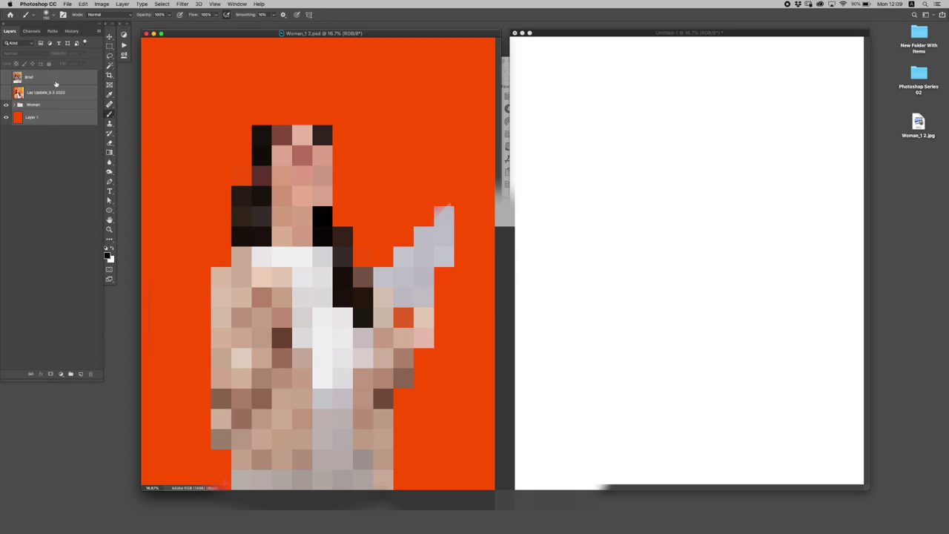
{"action": "left_click", "coordinate": [52, 31]}
{"action": "left_click", "coordinate": [10, 31]}
{"action": "left_click_drag", "start_coordinate": [45, 82], "coordinate": [657, 129]}
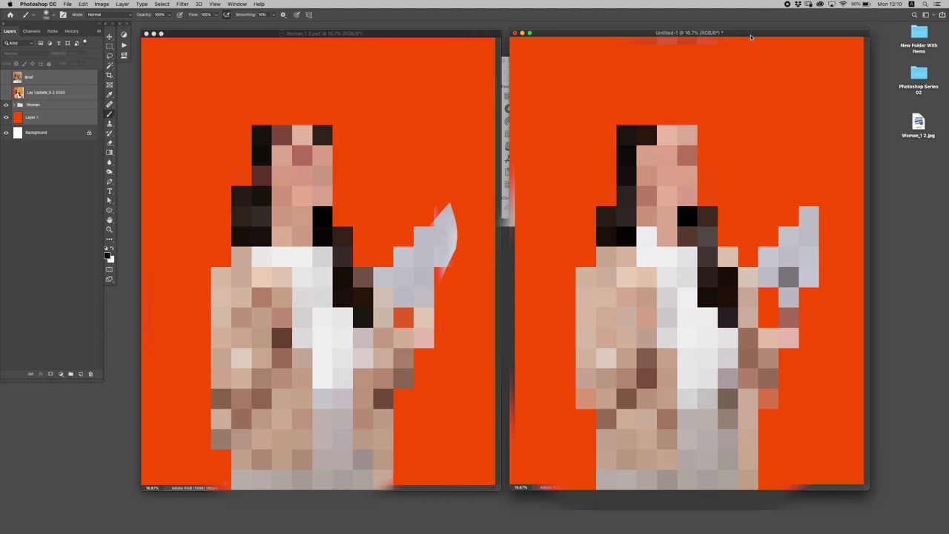
{"action": "left_click_drag", "start_coordinate": [750, 35], "coordinate": [625, 41]}
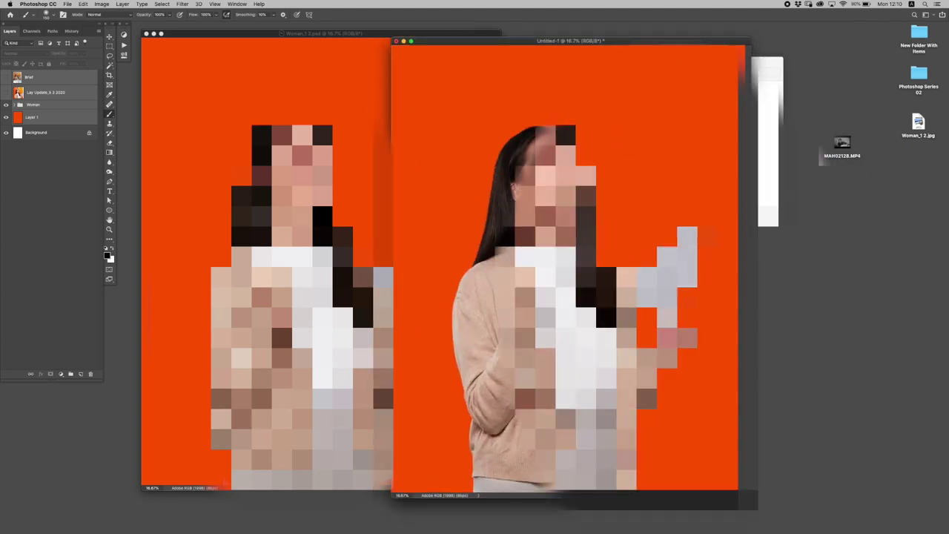
{"action": "key", "text": "super+s"}
- Save Untitled-1 as a JPEG, Untitled-1.jpg, on the Desktop
{"action": "left_click", "coordinate": [469, 160]}
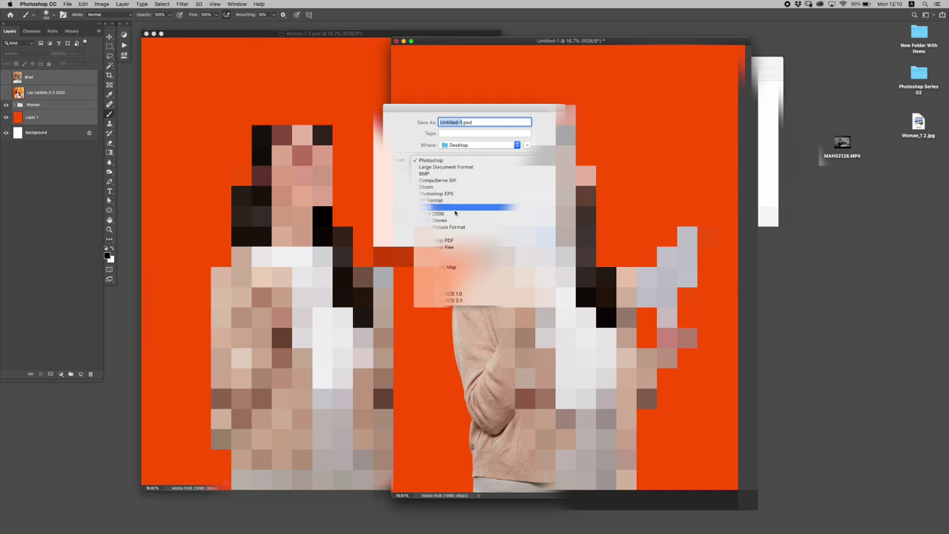
{"action": "left_click", "coordinate": [455, 210]}
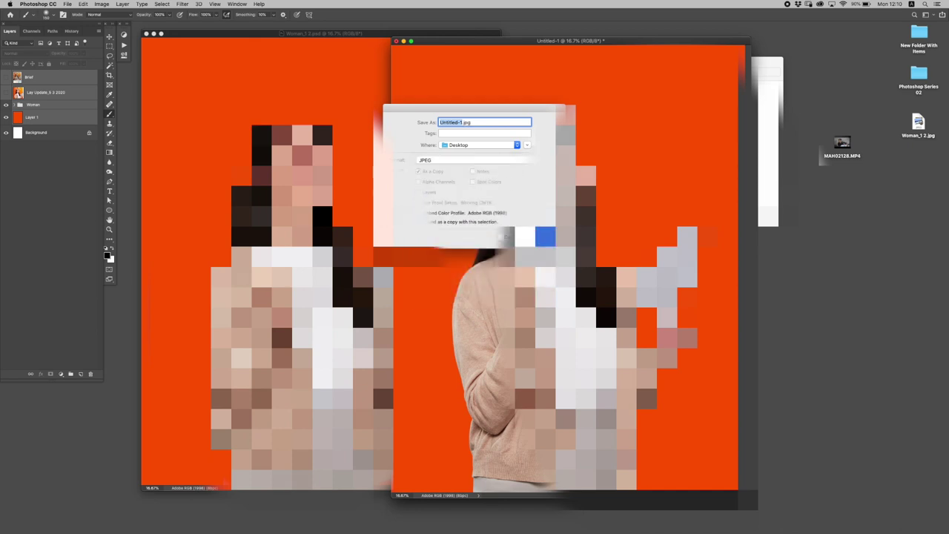
{"action": "left_click", "coordinate": [520, 156]}
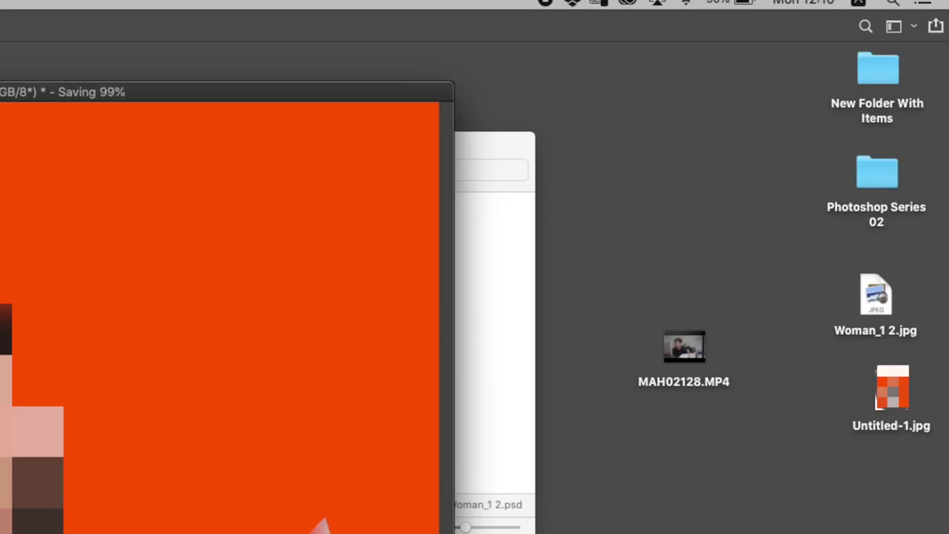
- Check Untitled-1.jpg's 12 MB size in Get Info, then return to Photoshop
{"action": "left_click", "coordinate": [909, 369]}
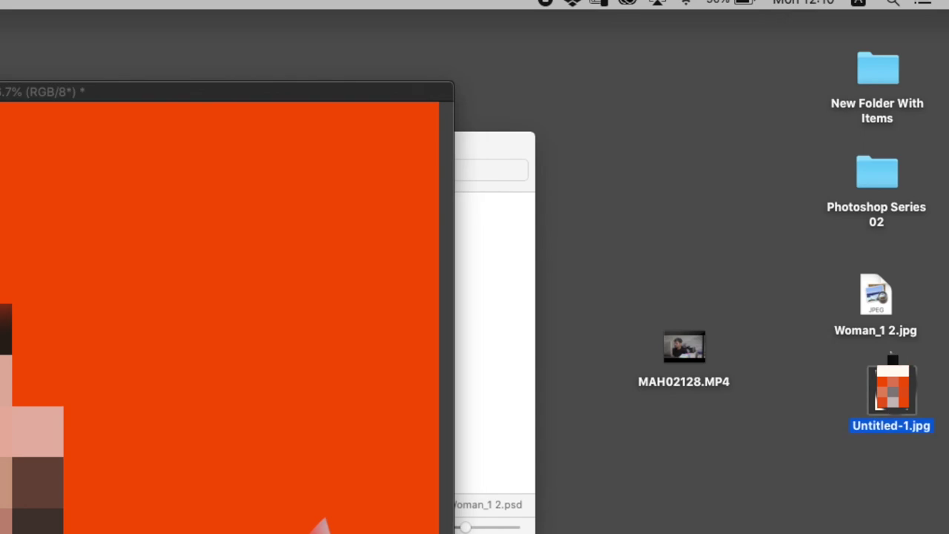
{"action": "key", "text": "super+i"}
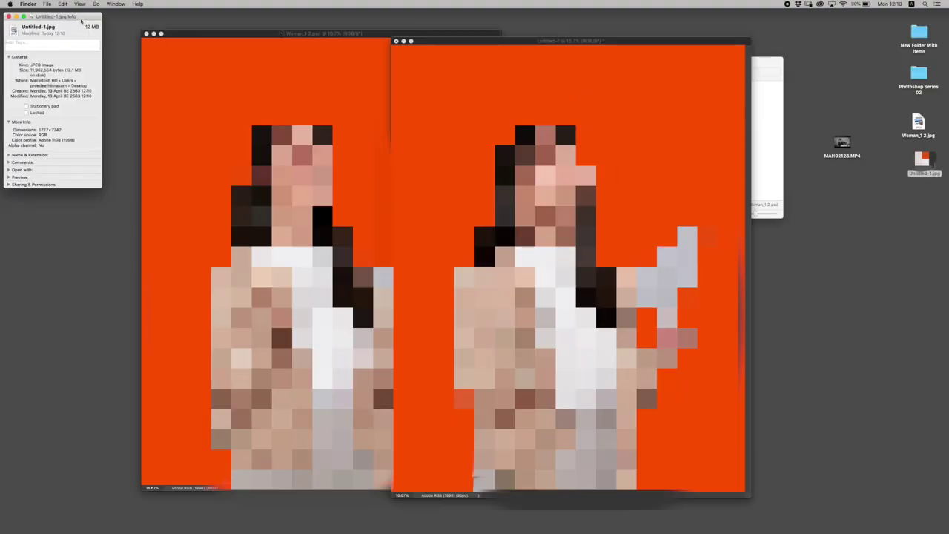
{"action": "left_click_drag", "start_coordinate": [80, 21], "coordinate": [820, 146]}
{"action": "left_click", "coordinate": [924, 162]}
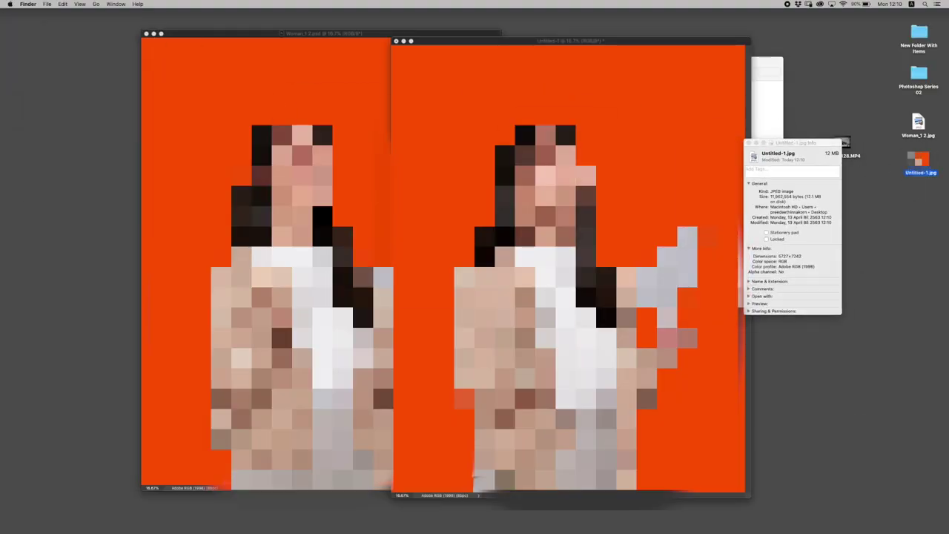
{"action": "left_click_drag", "start_coordinate": [792, 142], "coordinate": [817, 145]}
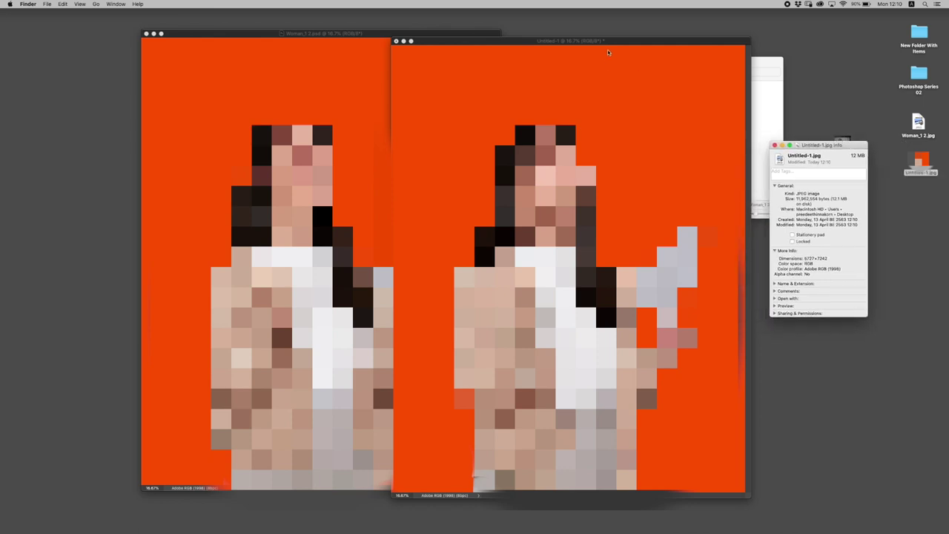
{"action": "left_click", "coordinate": [610, 41]}
{"action": "left_click_drag", "start_coordinate": [610, 41], "coordinate": [582, 48]}
{"action": "left_click_drag", "start_coordinate": [434, 55], "coordinate": [368, 36]}
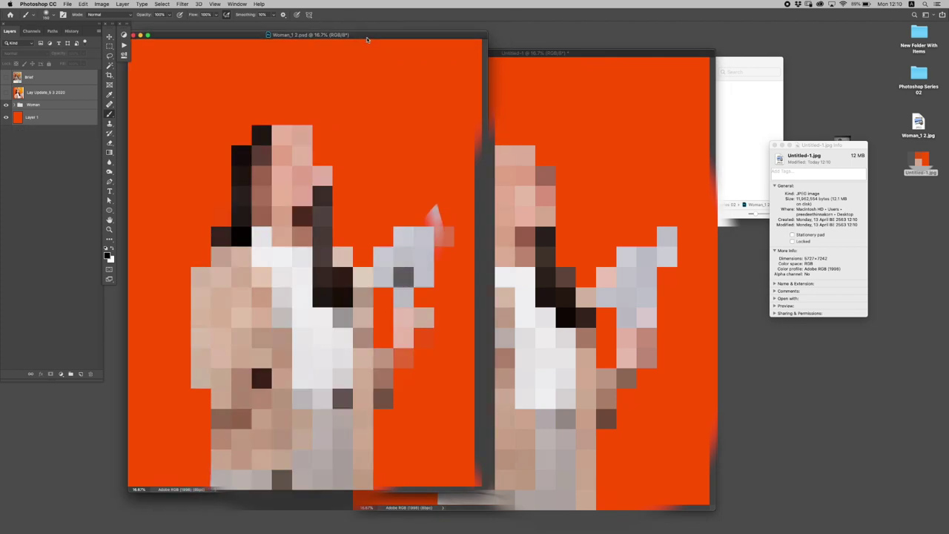
- Compare the Paths and Channels panels between Untitled-1 and Woman_1 2.psd
{"action": "left_click", "coordinate": [548, 54]}
{"action": "left_click_drag", "start_coordinate": [549, 53], "coordinate": [564, 44]}
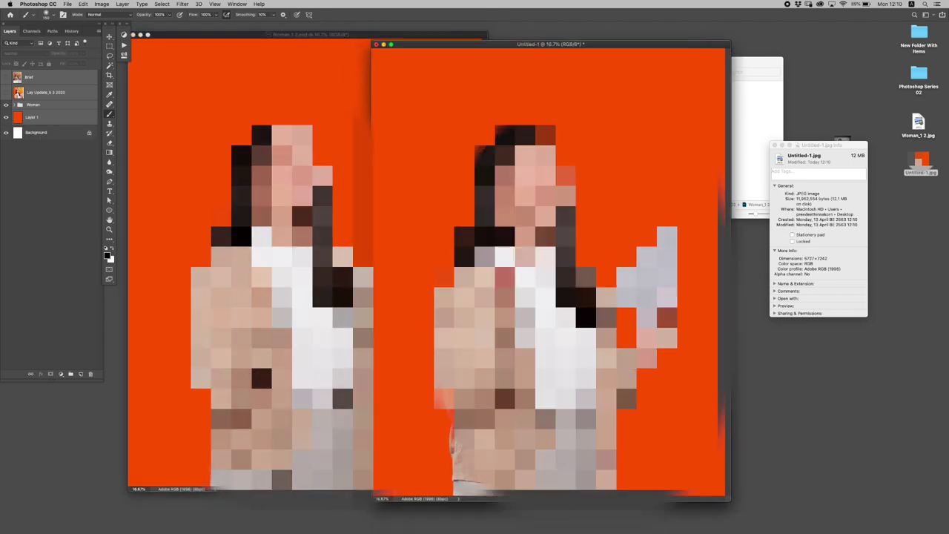
{"action": "left_click", "coordinate": [53, 31]}
{"action": "left_click", "coordinate": [32, 32]}
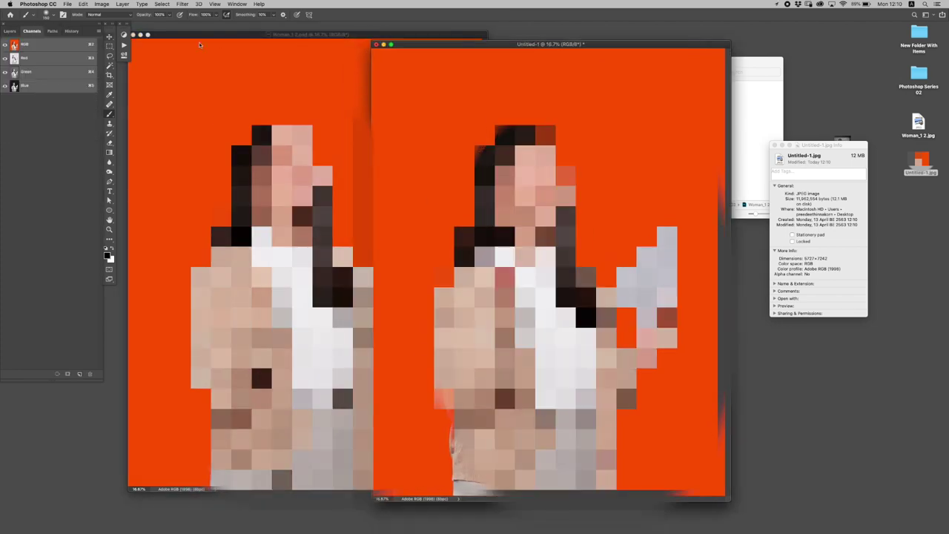
{"action": "left_click", "coordinate": [197, 35]}
{"action": "left_click", "coordinate": [53, 31]}
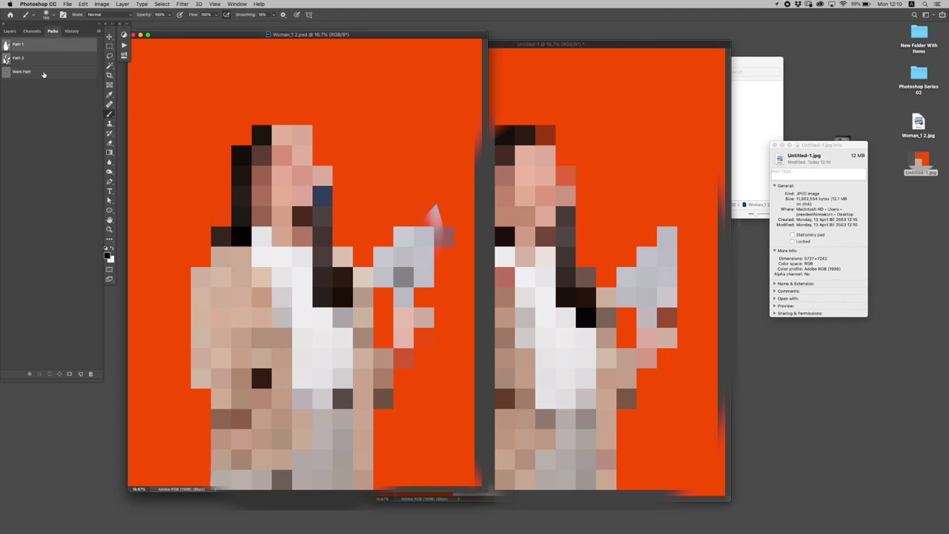
{"action": "left_click_drag", "start_coordinate": [549, 44], "coordinate": [432, 44]}
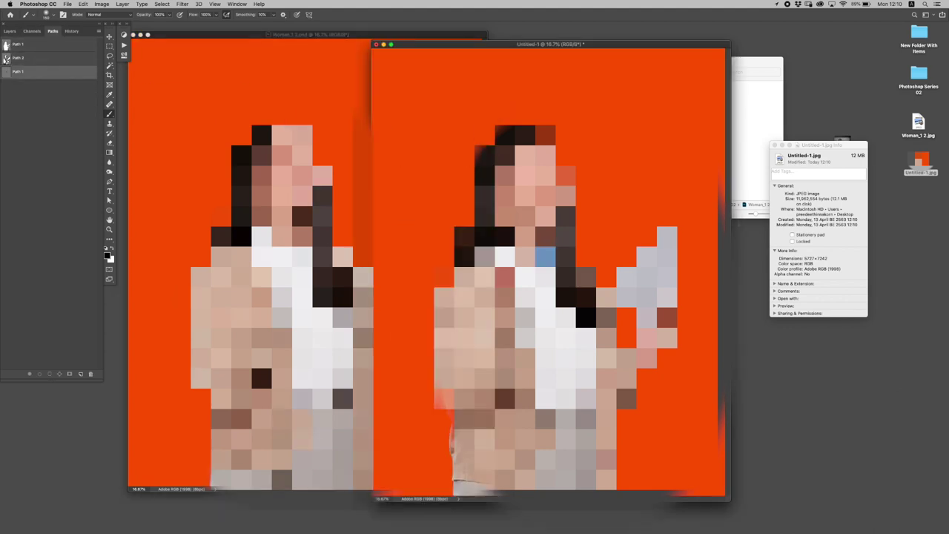
{"action": "left_click", "coordinate": [38, 31]}
{"action": "left_click", "coordinate": [10, 30]}
{"action": "left_click_drag", "start_coordinate": [438, 45], "coordinate": [428, 45]}
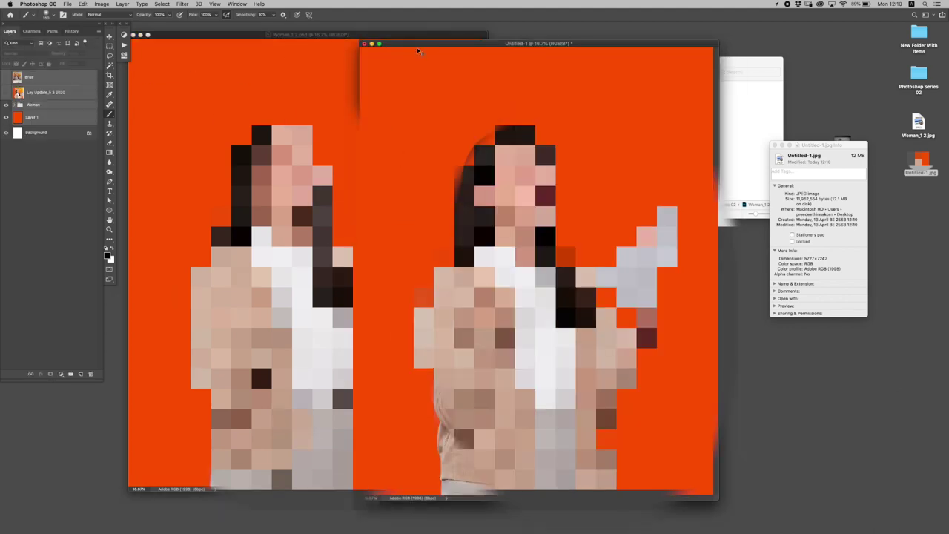
- Save Untitled-1 in Photoshop format as New.psd
{"action": "key", "text": "ctrl+s"}
{"action": "left_click", "coordinate": [456, 160]}
{"action": "left_click", "coordinate": [457, 160]}
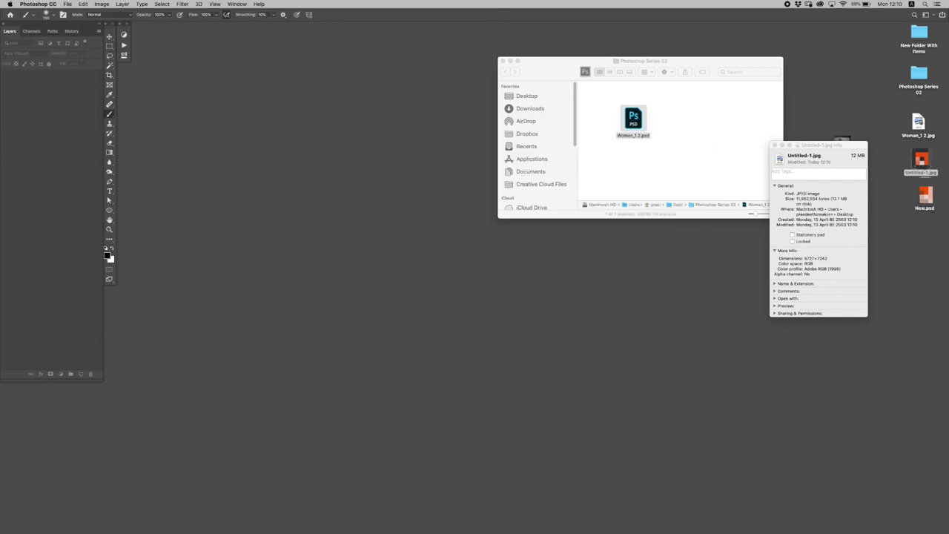
- Move New.psd into Photoshop Series 02, then show Get Info for New.psd and Woman_1 2.psd
{"action": "left_click", "coordinate": [736, 167]}
{"action": "left_click_drag", "start_coordinate": [924, 197], "coordinate": [712, 147]}
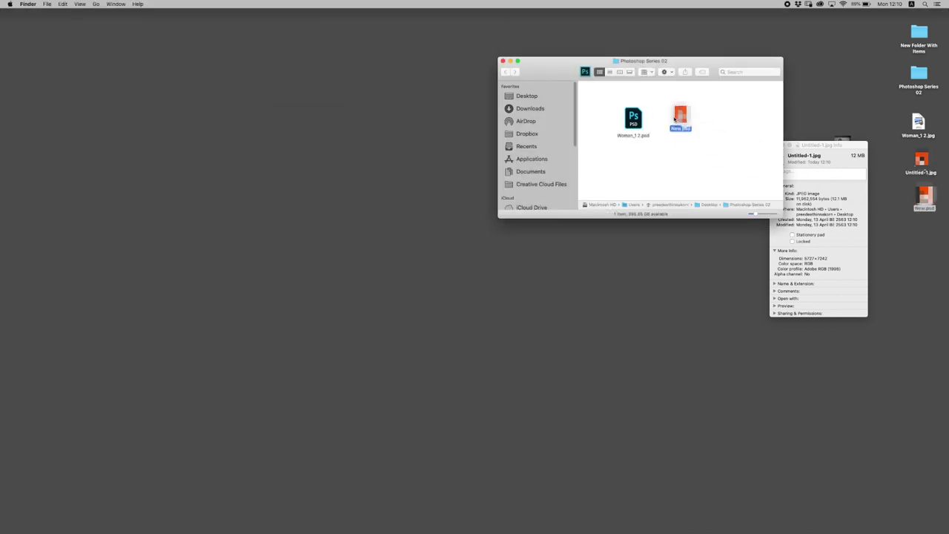
{"action": "left_click", "coordinate": [669, 128]}
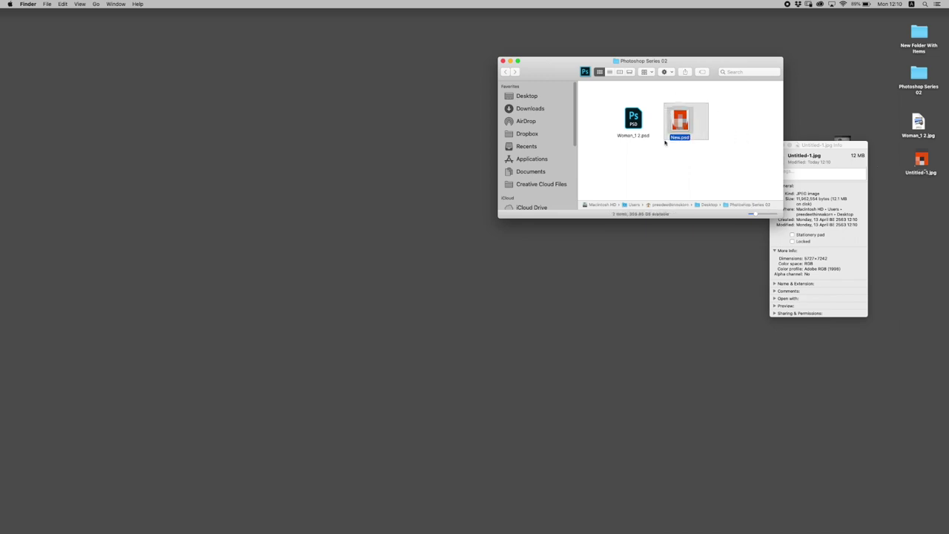
{"action": "left_click", "coordinate": [679, 137]}
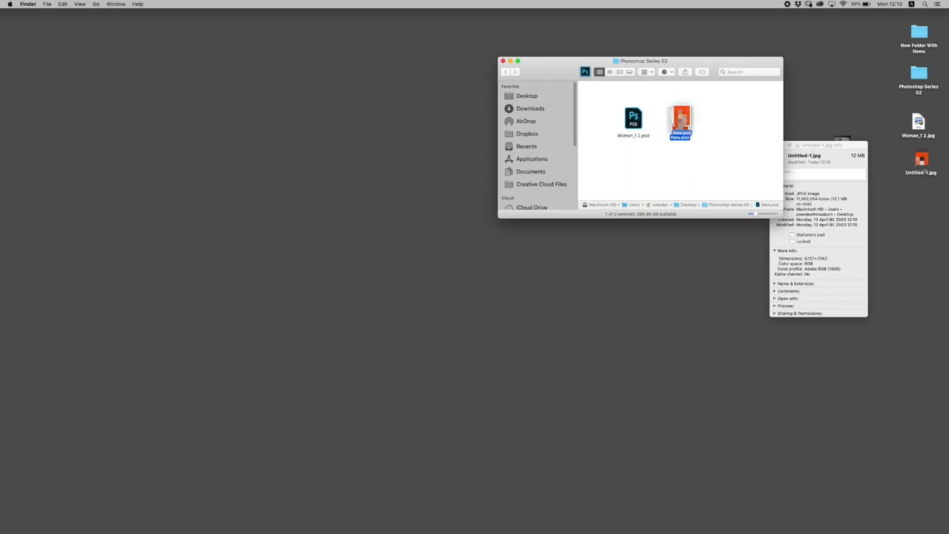
{"action": "key", "text": "super+a"}
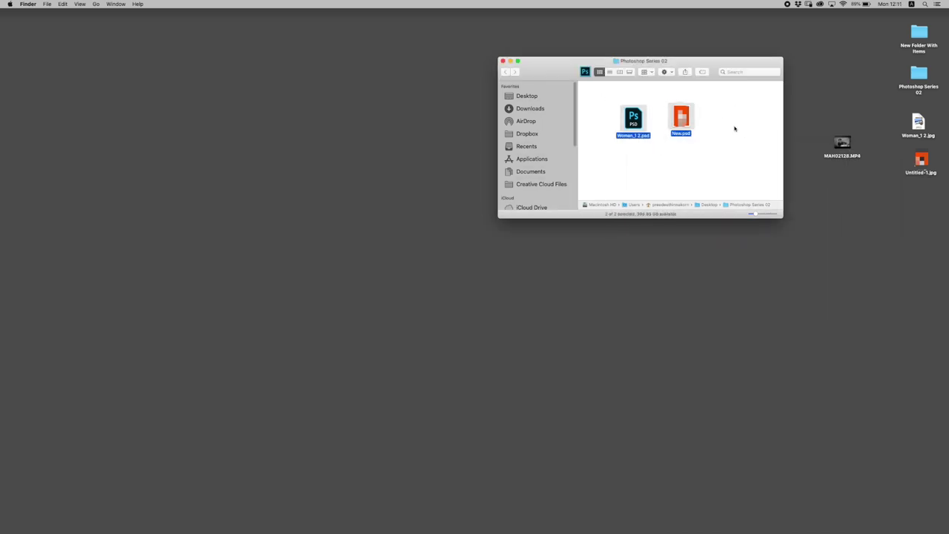
{"action": "key", "text": "super+i"}
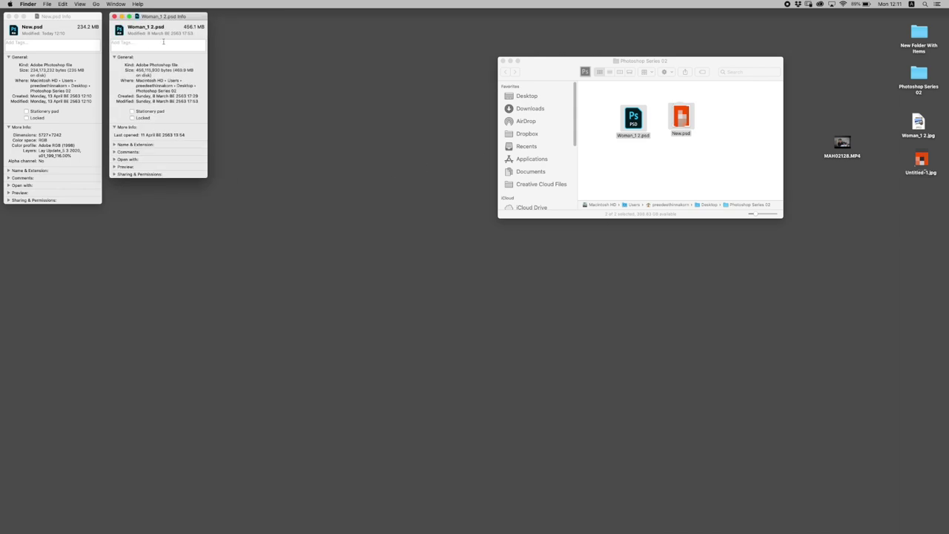
- Line up the two Info windows below the folder: New.psd at 234.2 MB, Woman_1 2.psd at 456.1 MB
{"action": "mouse_move", "coordinate": [146, 18]}
{"action": "left_mouse_down"}
{"action": "mouse_move", "coordinate": [364, 63]}
{"action": "mouse_move", "coordinate": [421, 60]}
{"action": "left_mouse_up"}
{"action": "mouse_move", "coordinate": [57, 16]}
{"action": "left_mouse_down"}
{"action": "mouse_move", "coordinate": [229, 104]}
{"action": "mouse_move", "coordinate": [726, 157]}
{"action": "left_mouse_up"}
{"action": "left_click_drag", "start_coordinate": [473, 66], "coordinate": [646, 168]}
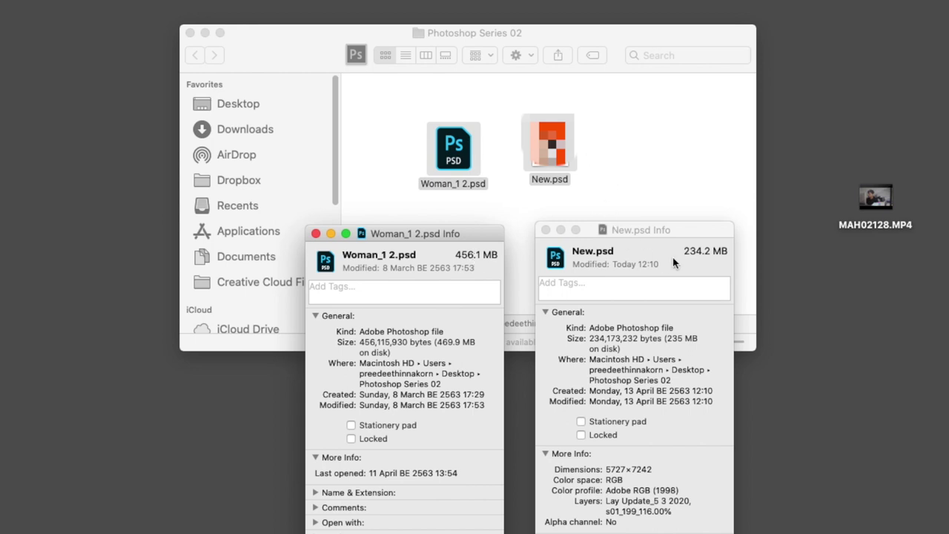
{"action": "left_click_drag", "start_coordinate": [674, 238], "coordinate": [658, 239]}
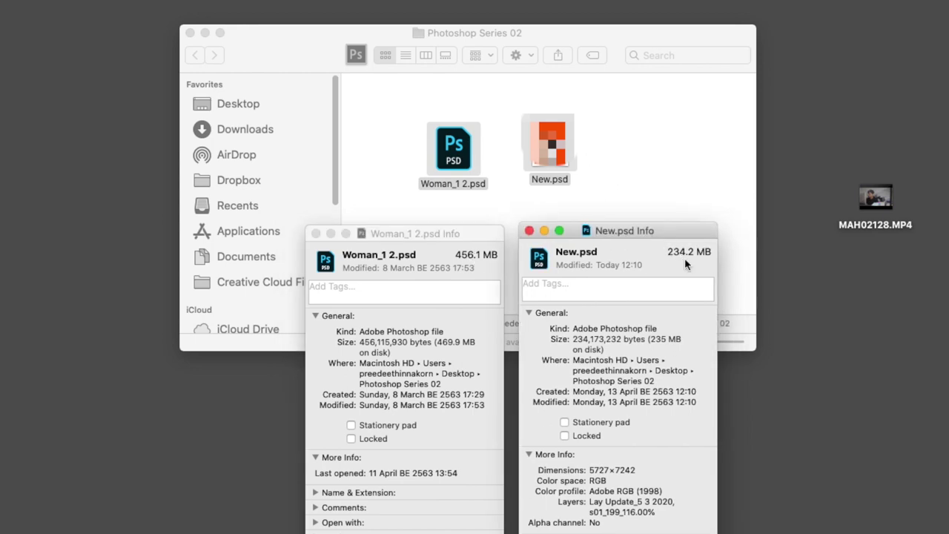